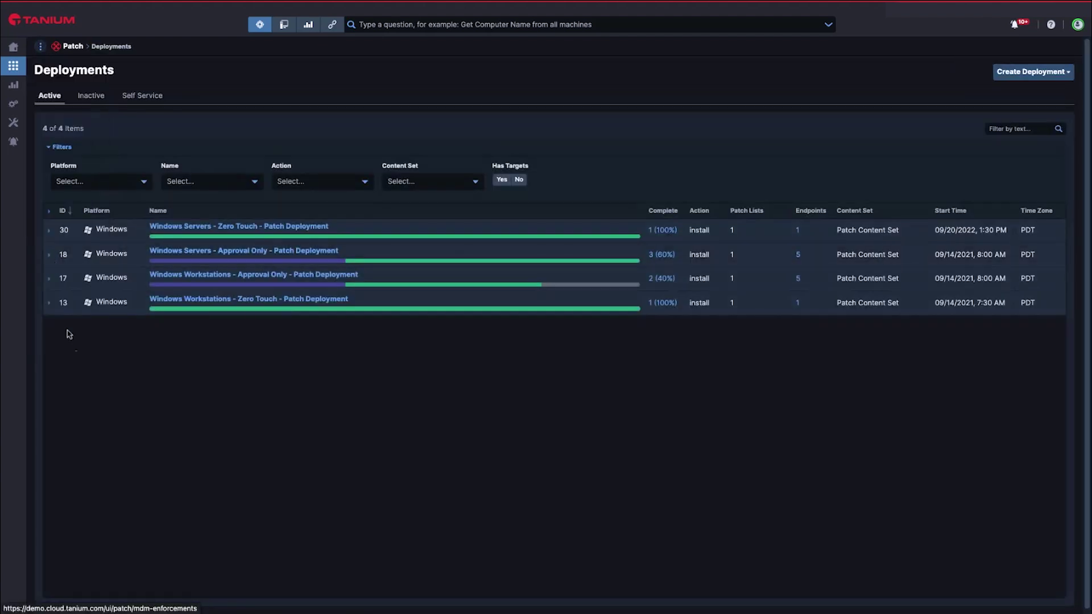
Review the Windows Workstations - Approval Only deployment's Download Complete Waiting and Complete results
{"action": "left_click", "coordinate": [241, 275]}
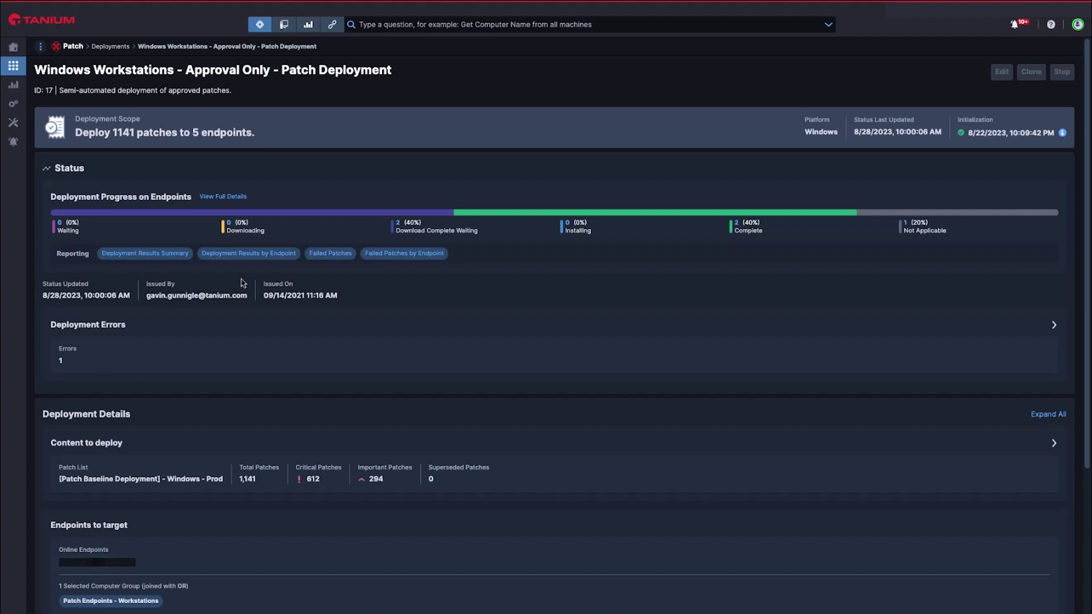
{"action": "left_click", "coordinate": [231, 203]}
{"action": "left_click", "coordinate": [406, 170]}
{"action": "left_click", "coordinate": [406, 247]}
{"action": "left_click", "coordinate": [405, 399]}
{"action": "scroll", "coordinate": [322, 497], "scroll_direction": "down", "scroll_amount": 1}
{"action": "scroll", "coordinate": [322, 496], "scroll_direction": "down", "scroll_amount": 1}
{"action": "scroll", "coordinate": [320, 496], "scroll_direction": "down", "scroll_amount": 1}
{"action": "scroll", "coordinate": [320, 497], "scroll_direction": "down", "scroll_amount": 1}
{"action": "scroll", "coordinate": [320, 496], "scroll_direction": "down", "scroll_amount": 2}
{"action": "scroll", "coordinate": [348, 546], "scroll_direction": "down", "scroll_amount": 1}
{"action": "scroll", "coordinate": [348, 546], "scroll_direction": "down", "scroll_amount": 1}
Preview the deployment's user notification in the Light Theme
{"action": "left_click", "coordinate": [1052, 538]}
{"action": "scroll", "coordinate": [945, 536], "scroll_direction": "down", "scroll_amount": 1}
{"action": "scroll", "coordinate": [945, 537], "scroll_direction": "down", "scroll_amount": 2}
{"action": "scroll", "coordinate": [945, 535], "scroll_direction": "down", "scroll_amount": 3}
{"action": "scroll", "coordinate": [943, 534], "scroll_direction": "down", "scroll_amount": 1}
{"action": "left_click", "coordinate": [392, 388]}
{"action": "left_click", "coordinate": [383, 404]}
Switch to the Deploy module and browse its predefined Package Gallery
{"action": "left_click", "coordinate": [12, 66]}
{"action": "left_click", "coordinate": [95, 180]}
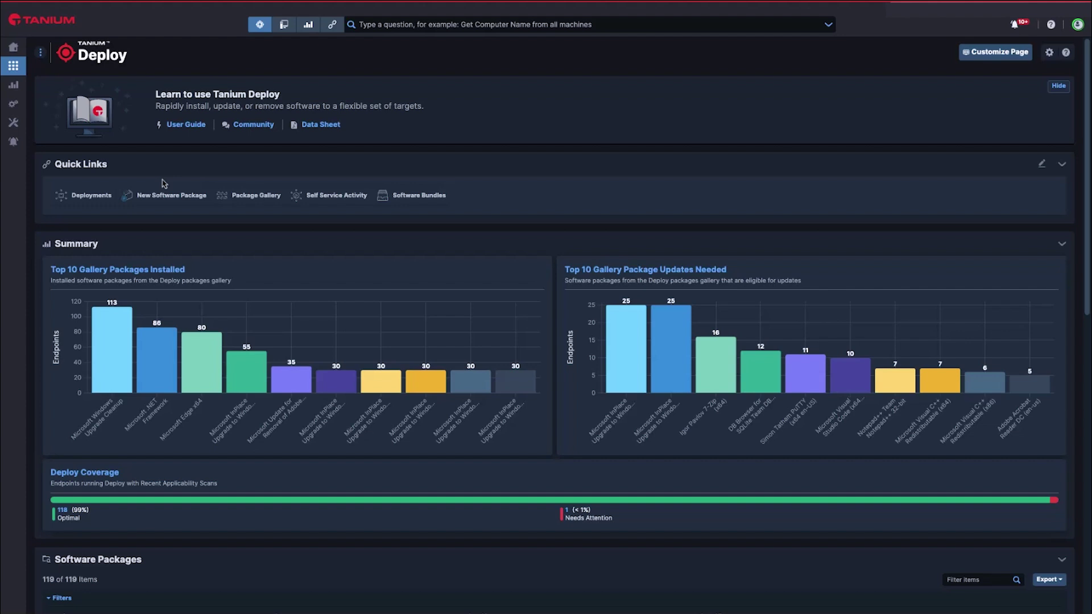
{"action": "left_click", "coordinate": [257, 195]}
{"action": "scroll", "coordinate": [467, 416], "scroll_direction": "down", "scroll_amount": 1}
{"action": "scroll", "coordinate": [467, 416], "scroll_direction": "down", "scroll_amount": 2}
{"action": "scroll", "coordinate": [467, 415], "scroll_direction": "down", "scroll_amount": 1}
{"action": "scroll", "coordinate": [468, 418], "scroll_direction": "down", "scroll_amount": 1}
{"action": "scroll", "coordinate": [468, 417], "scroll_direction": "down", "scroll_amount": 1}
{"action": "scroll", "coordinate": [468, 418], "scroll_direction": "down", "scroll_amount": 1}
{"action": "scroll", "coordinate": [467, 417], "scroll_direction": "down", "scroll_amount": 2}
{"action": "scroll", "coordinate": [468, 417], "scroll_direction": "down", "scroll_amount": 2}
{"action": "scroll", "coordinate": [467, 417], "scroll_direction": "down", "scroll_amount": 1}
{"action": "scroll", "coordinate": [467, 417], "scroll_direction": "down", "scroll_amount": 3}
{"action": "scroll", "coordinate": [467, 417], "scroll_direction": "down", "scroll_amount": 3}
{"action": "scroll", "coordinate": [467, 417], "scroll_direction": "down", "scroll_amount": 1}
{"action": "scroll", "coordinate": [468, 417], "scroll_direction": "down", "scroll_amount": 1}
{"action": "scroll", "coordinate": [468, 418], "scroll_direction": "down", "scroll_amount": 1}
{"action": "scroll", "coordinate": [468, 417], "scroll_direction": "down", "scroll_amount": 2}
{"action": "scroll", "coordinate": [468, 418], "scroll_direction": "down", "scroll_amount": 2}
{"action": "scroll", "coordinate": [468, 418], "scroll_direction": "down", "scroll_amount": 1}
Inspect the Windows 10 software baseline bundle, then expand the Core Applications self-service profile
{"action": "left_click", "coordinate": [167, 102]}
{"action": "left_click", "coordinate": [66, 347]}
{"action": "left_click", "coordinate": [41, 48]}
{"action": "left_click", "coordinate": [61, 146]}
{"action": "left_click", "coordinate": [50, 157]}
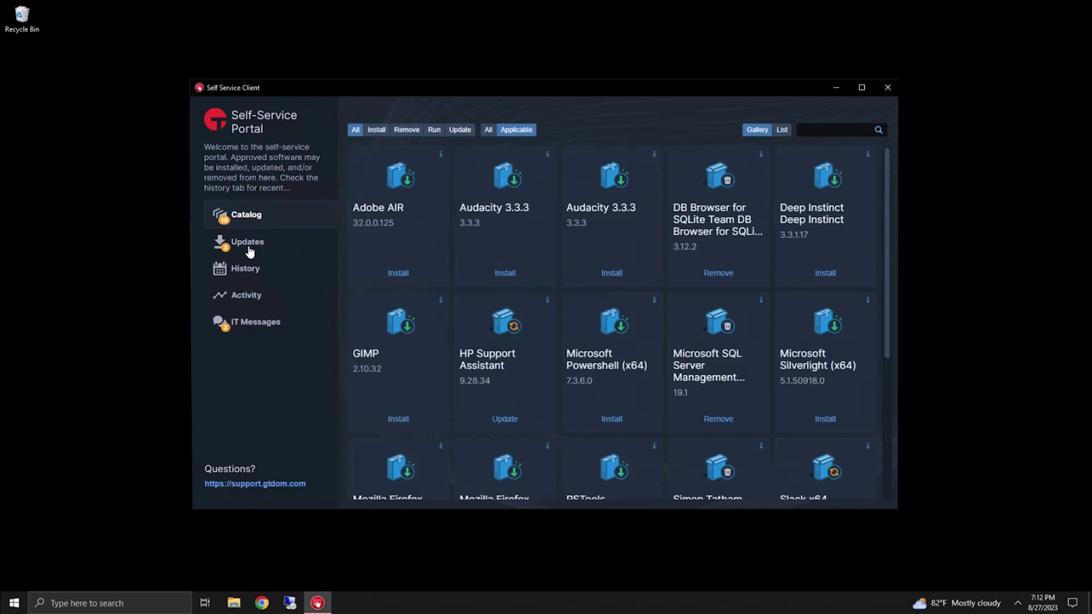
Update all three available apps, then open the LBEW-10×64-002 endpoint report
{"action": "left_click", "coordinate": [248, 243]}
{"action": "left_click", "coordinate": [369, 123]}
{"action": "left_click", "coordinate": [245, 214]}
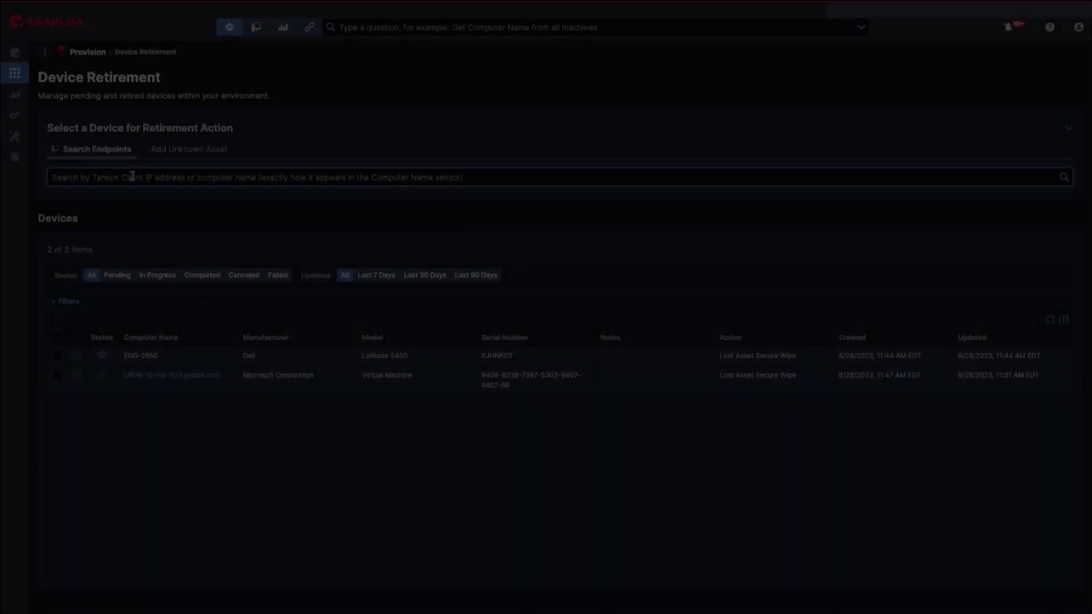
{"action": "type", "text": "10x64"}
{"action": "left_click", "coordinate": [91, 243]}
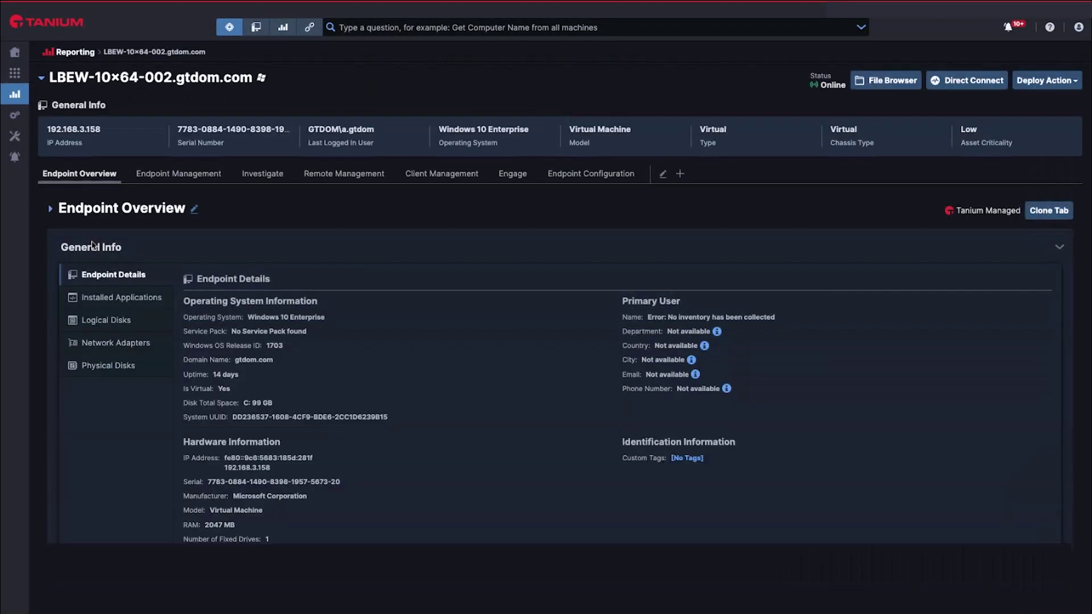